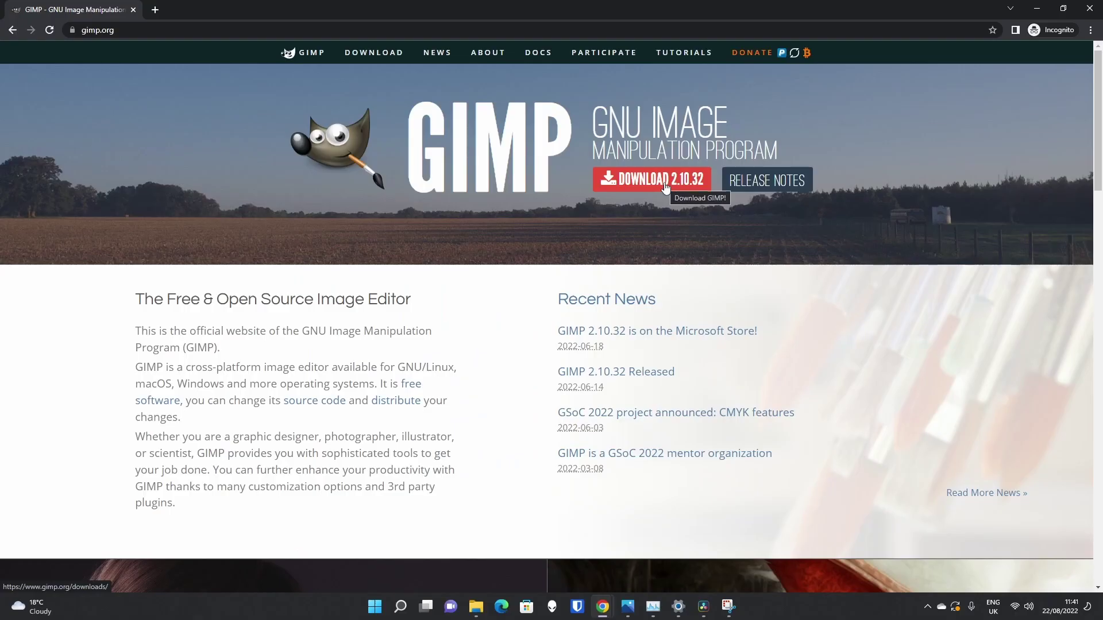
- Download the GIMP 2.10.32 installer for Windows directly from the GIMP downloads page
click(816, 344)
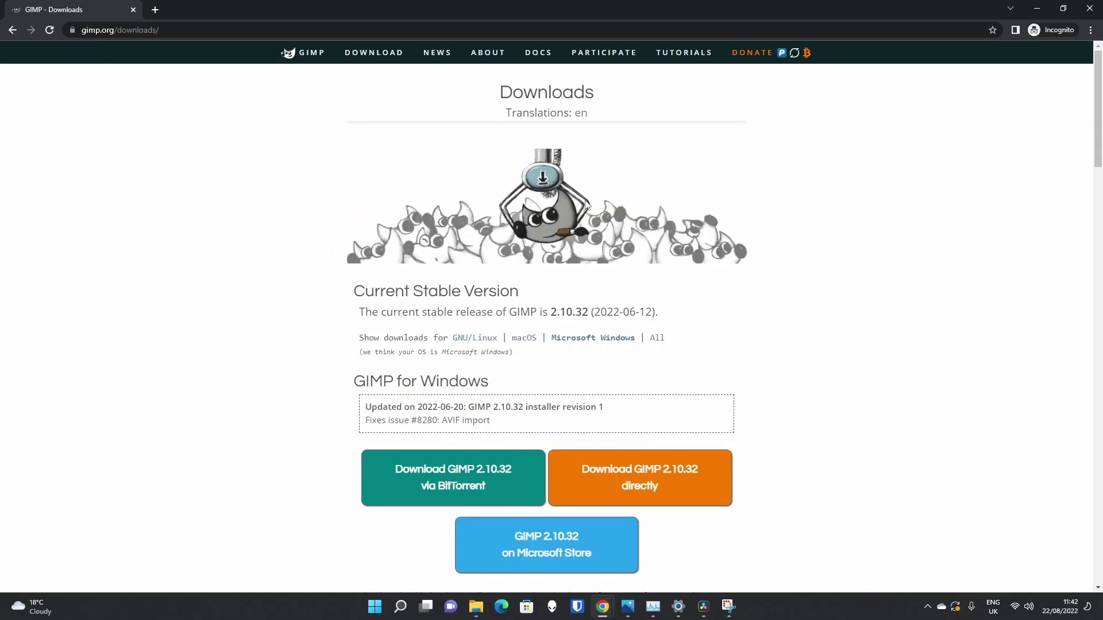
scroll(590, 208, down, 1)
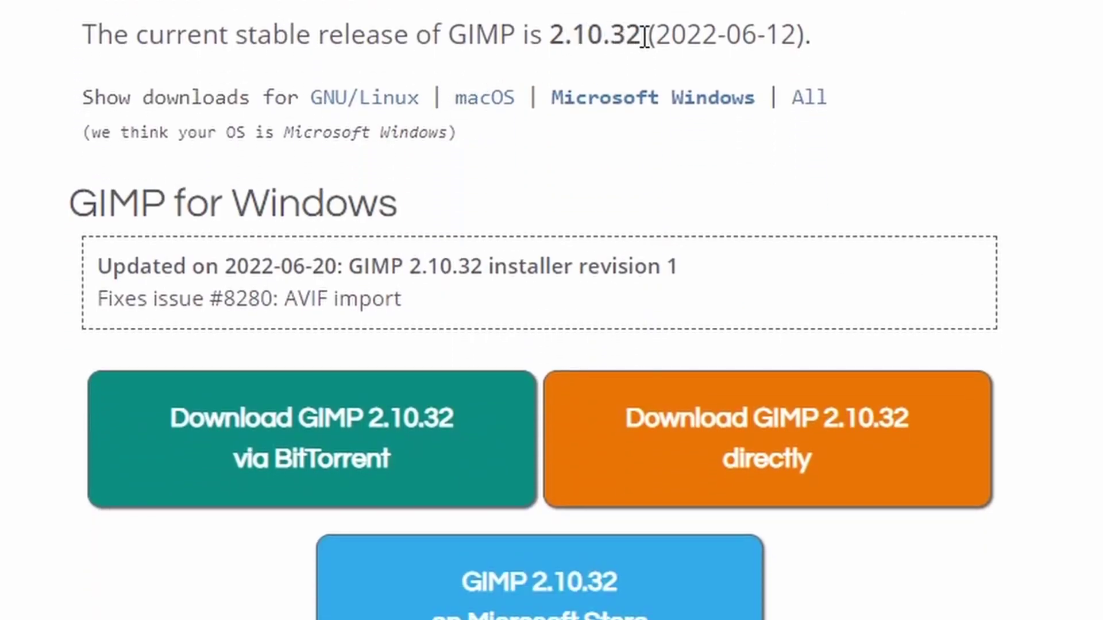
scroll(673, 161, down, 1)
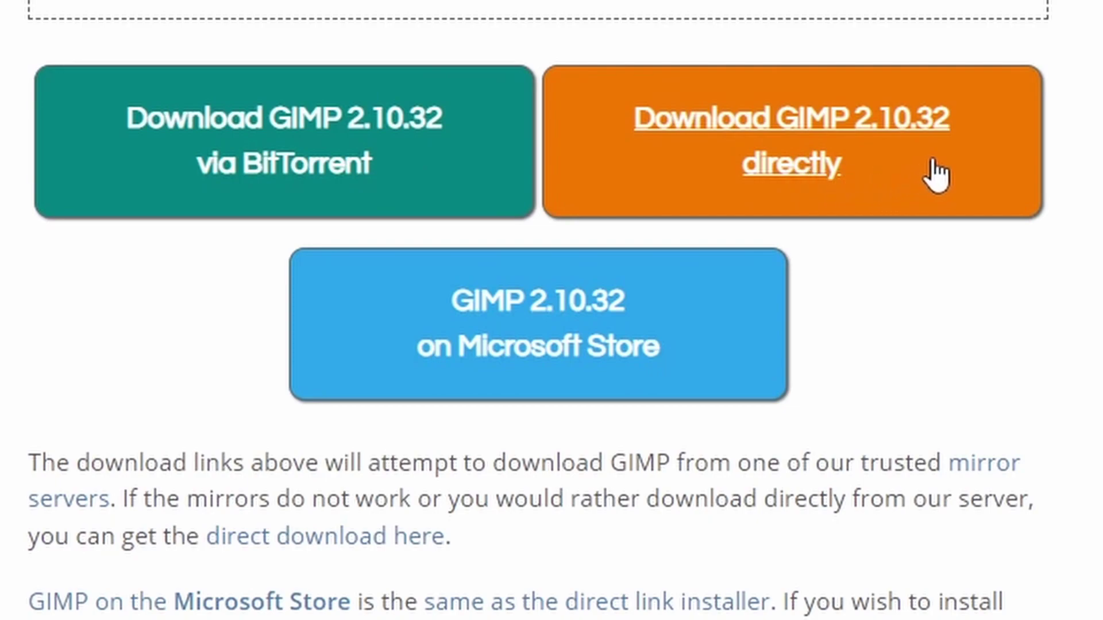
click(792, 145)
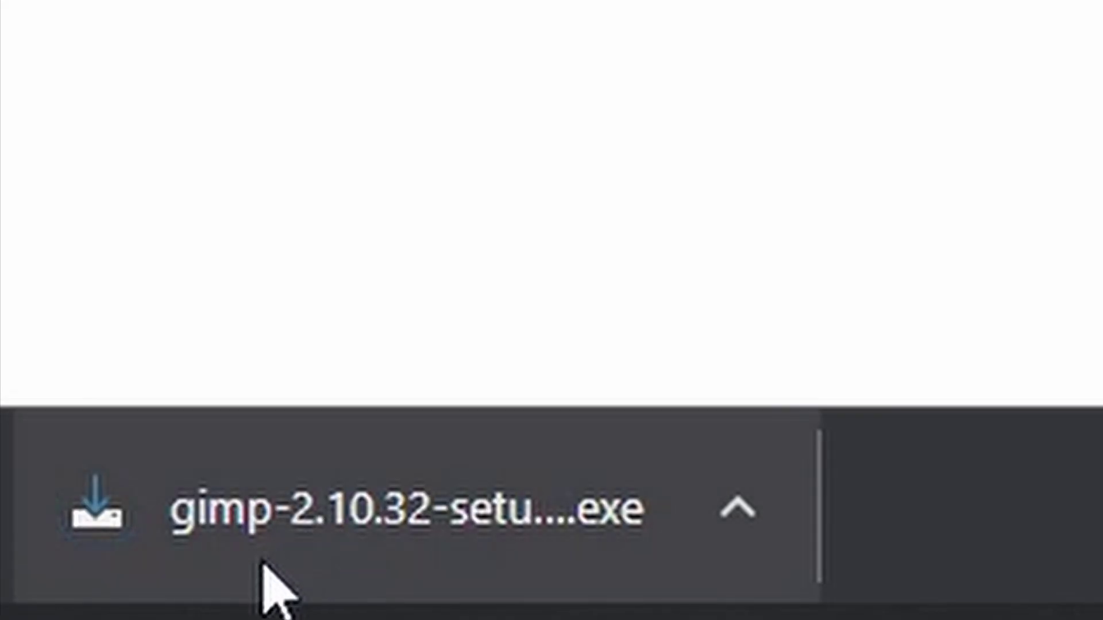
- Run the downloaded installer for all users and set the setup language to English (British)
click(525, 505)
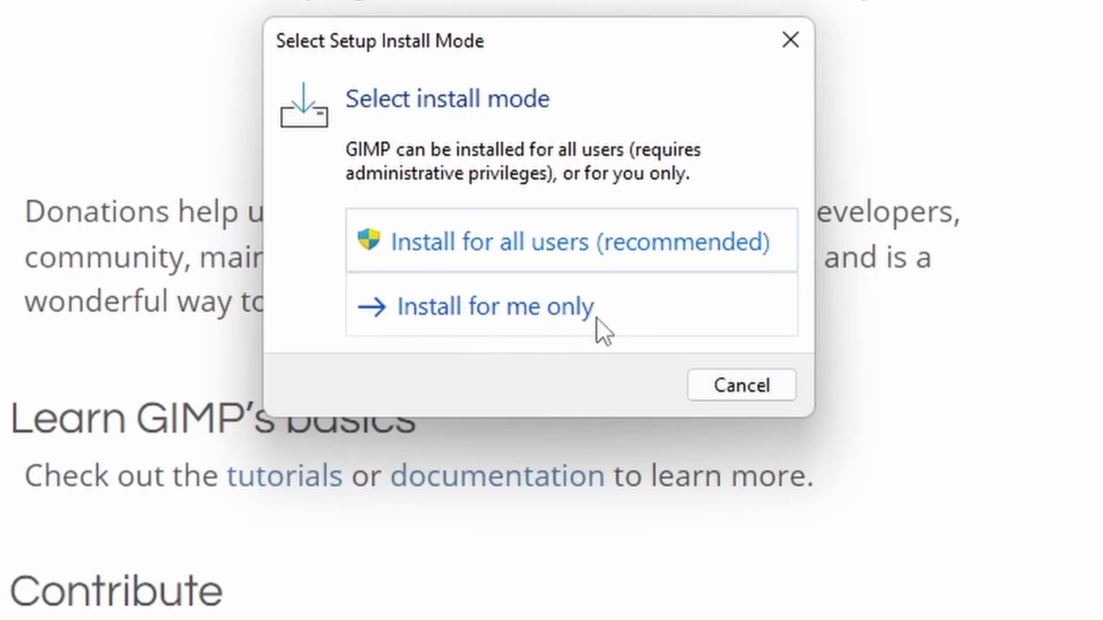
click(605, 240)
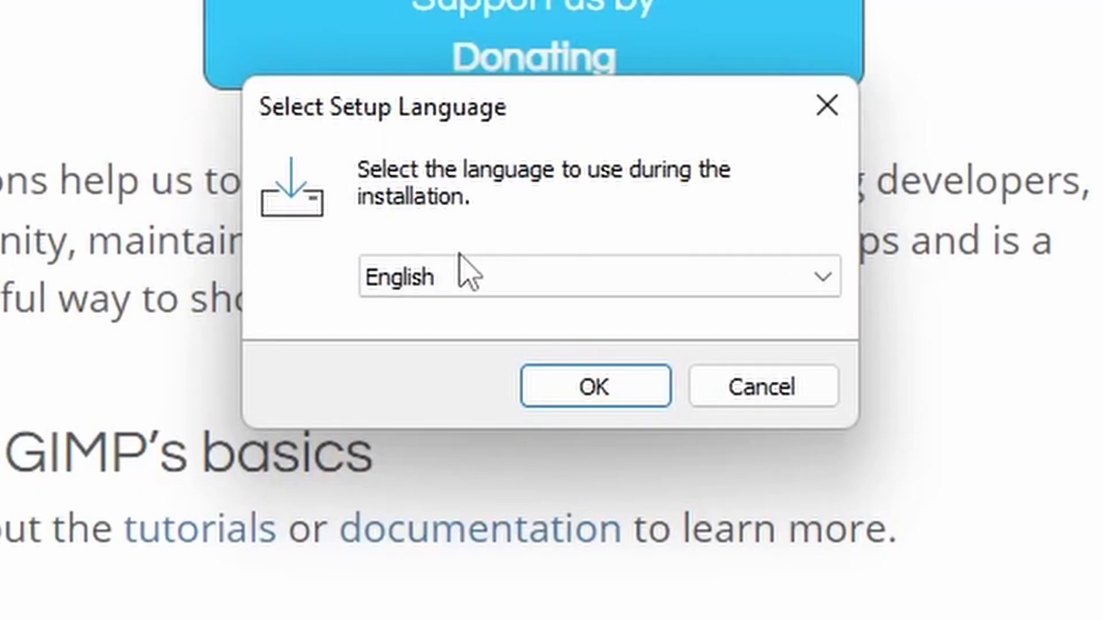
click(501, 275)
click(499, 274)
click(500, 276)
click(526, 343)
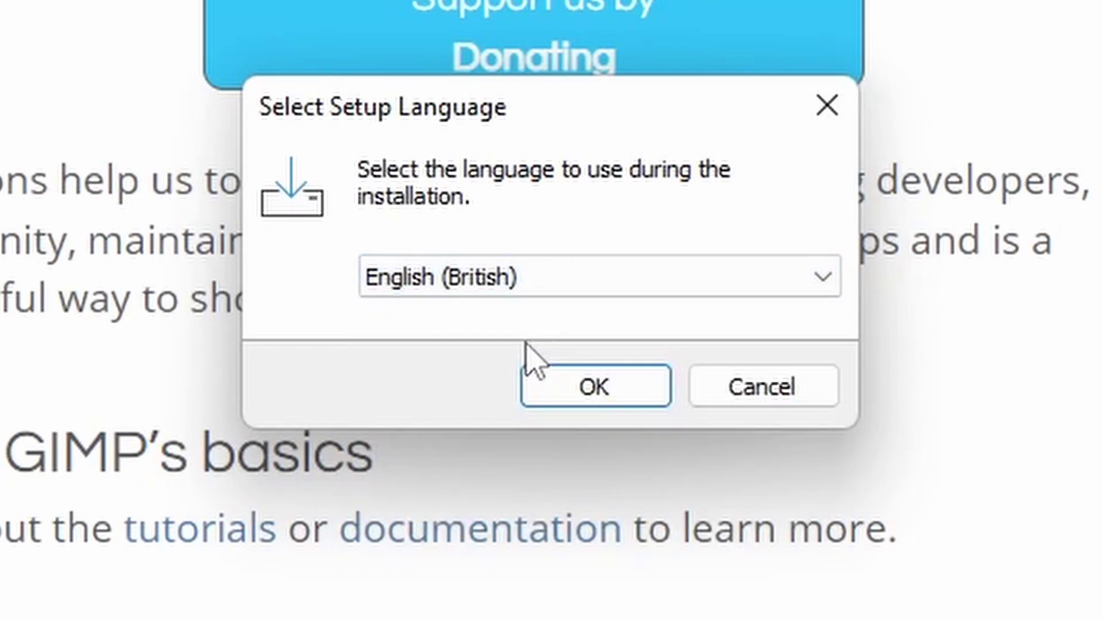
click(584, 393)
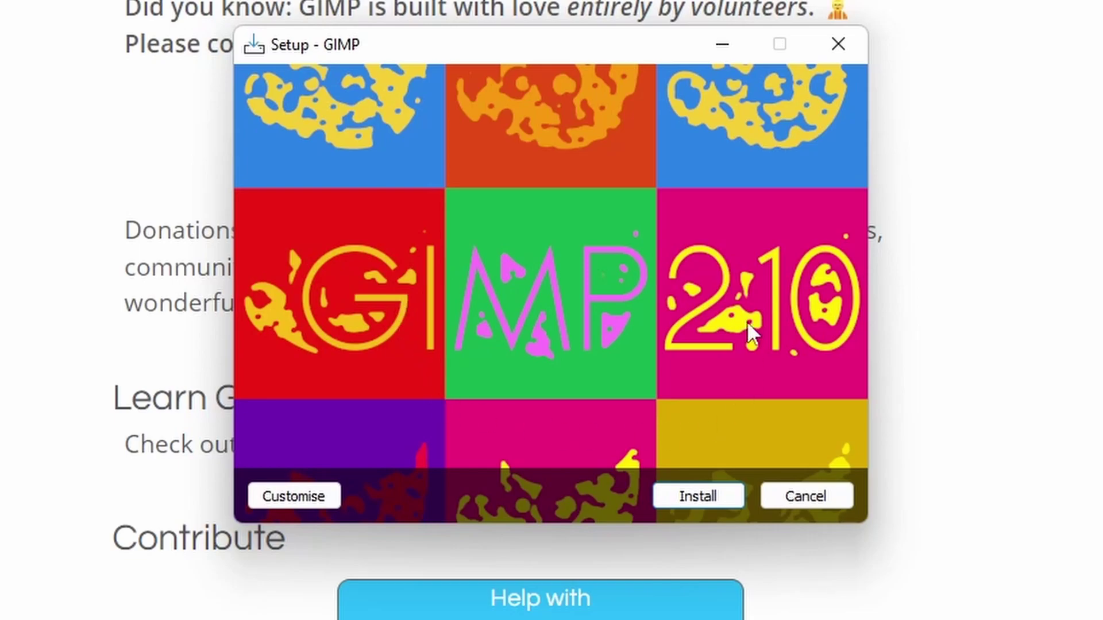
- Start a customised setup, continue past the licence agreement and keep the destination folder C:\Program Files\GIMP 2
click(324, 495)
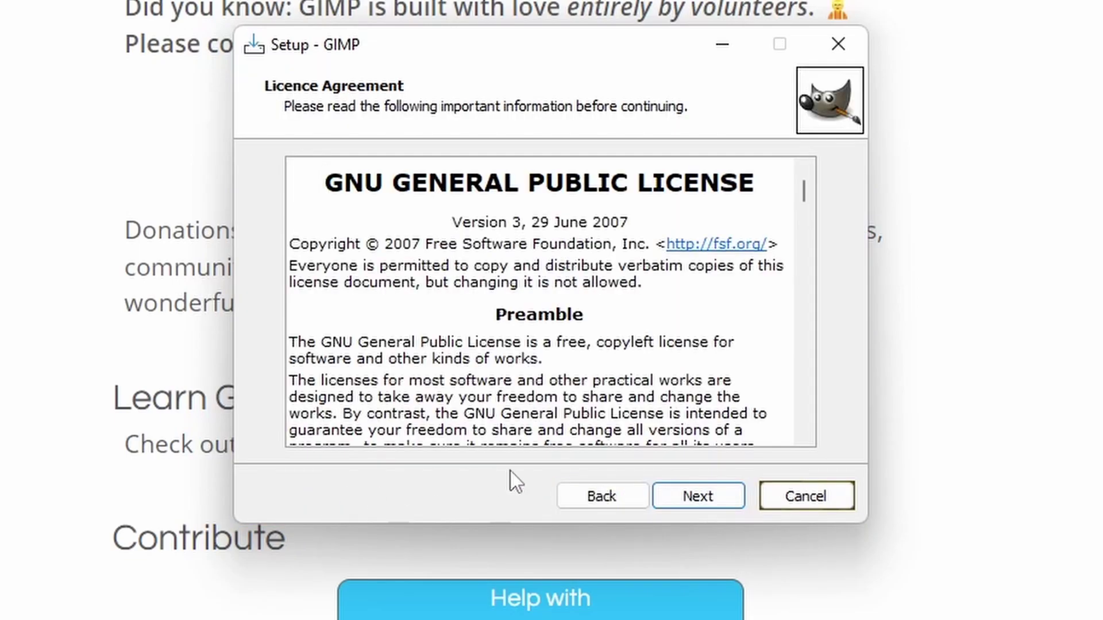
click(601, 495)
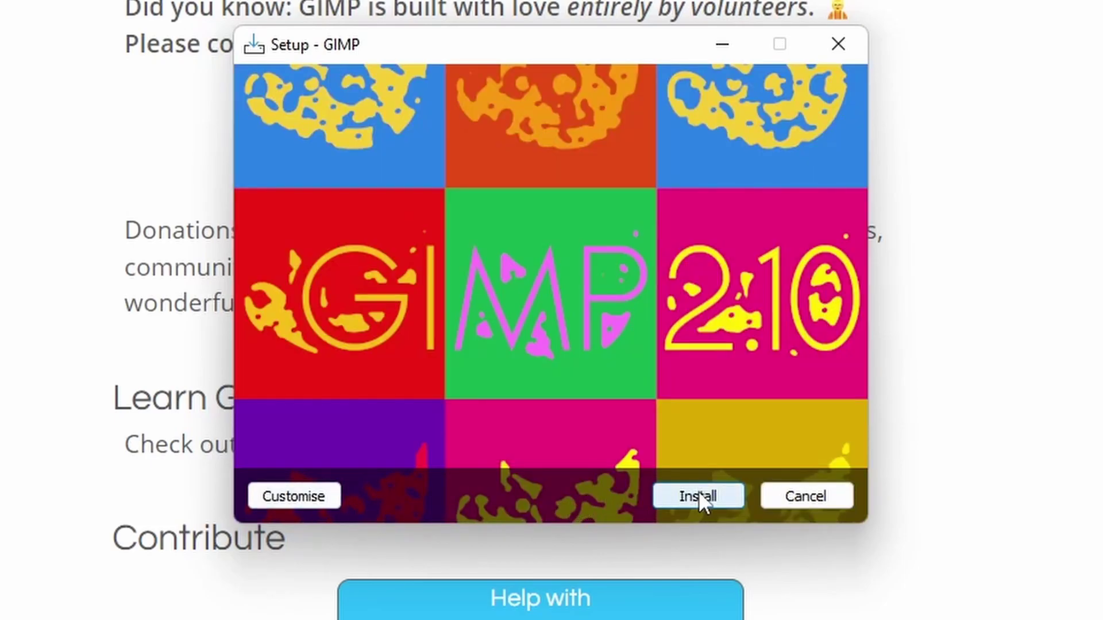
click(308, 496)
drag(804, 192, 804, 439)
click(713, 497)
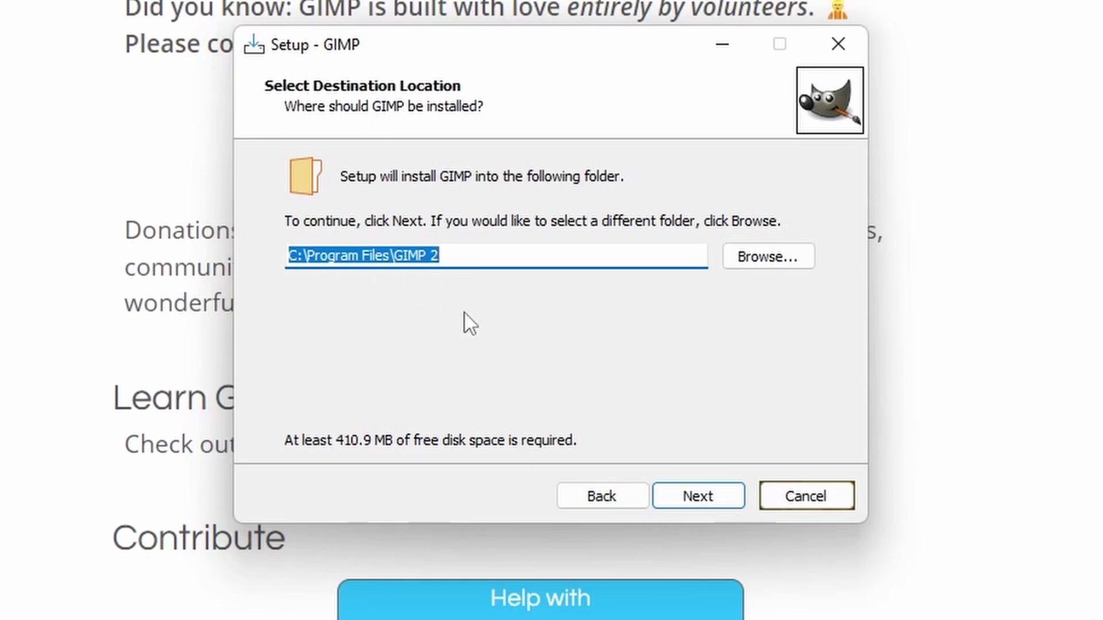
click(698, 497)
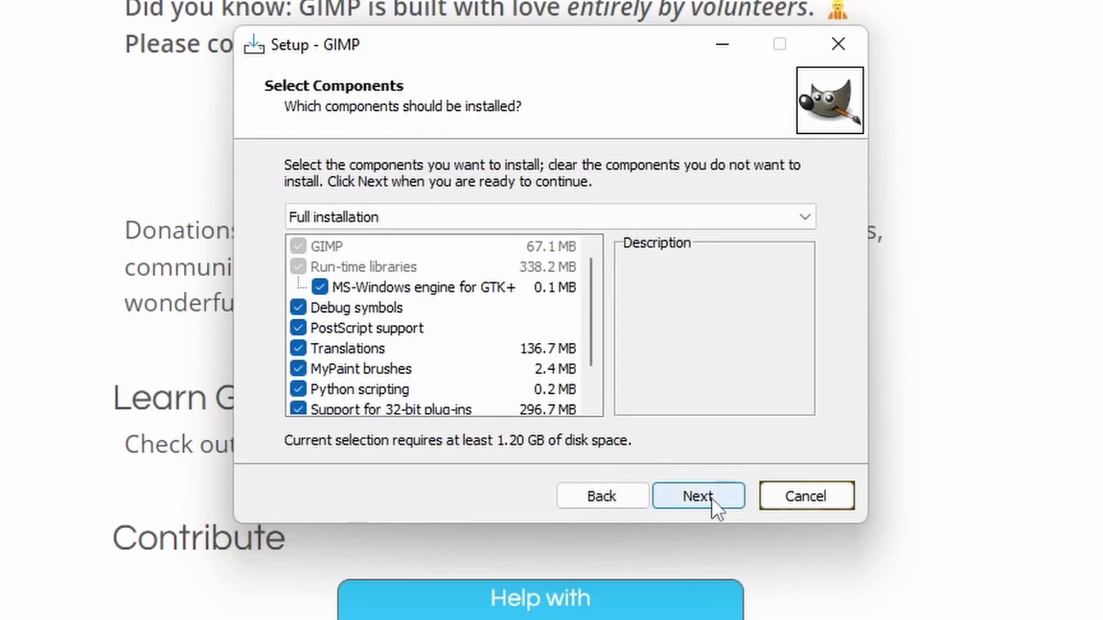
- Exclude the Translations component from the GIMP installation
drag(598, 278, 594, 345)
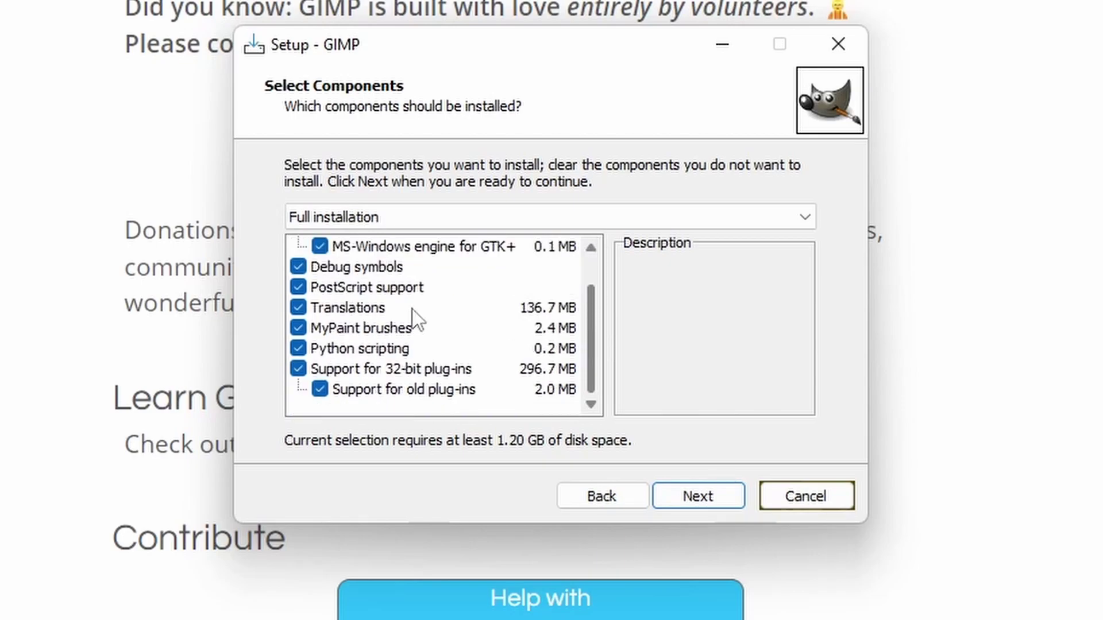
click(368, 302)
click(368, 303)
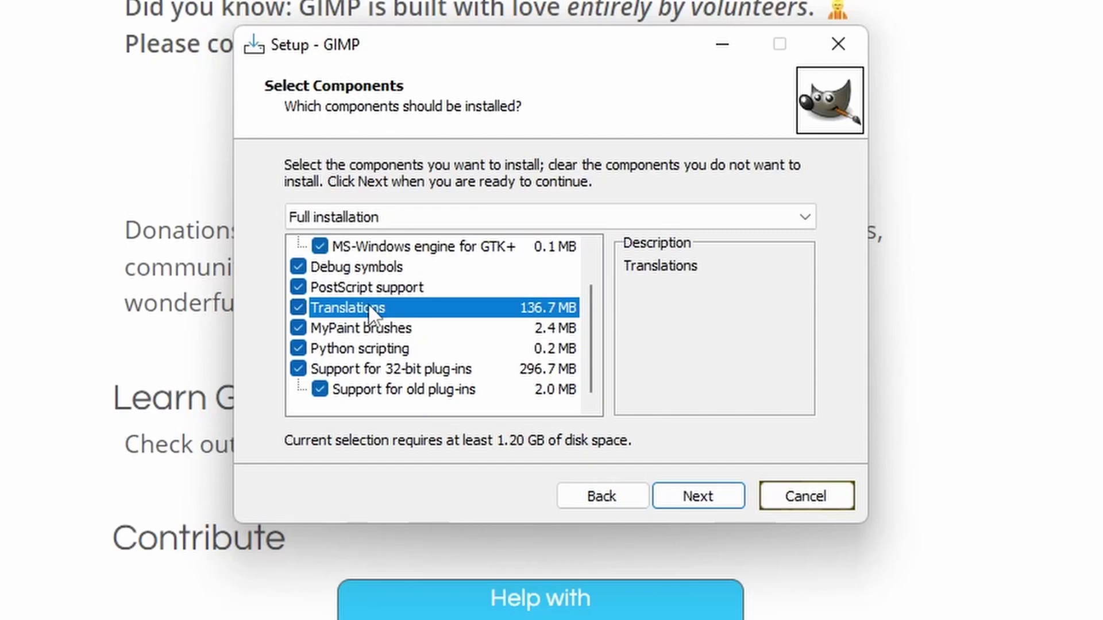
click(368, 306)
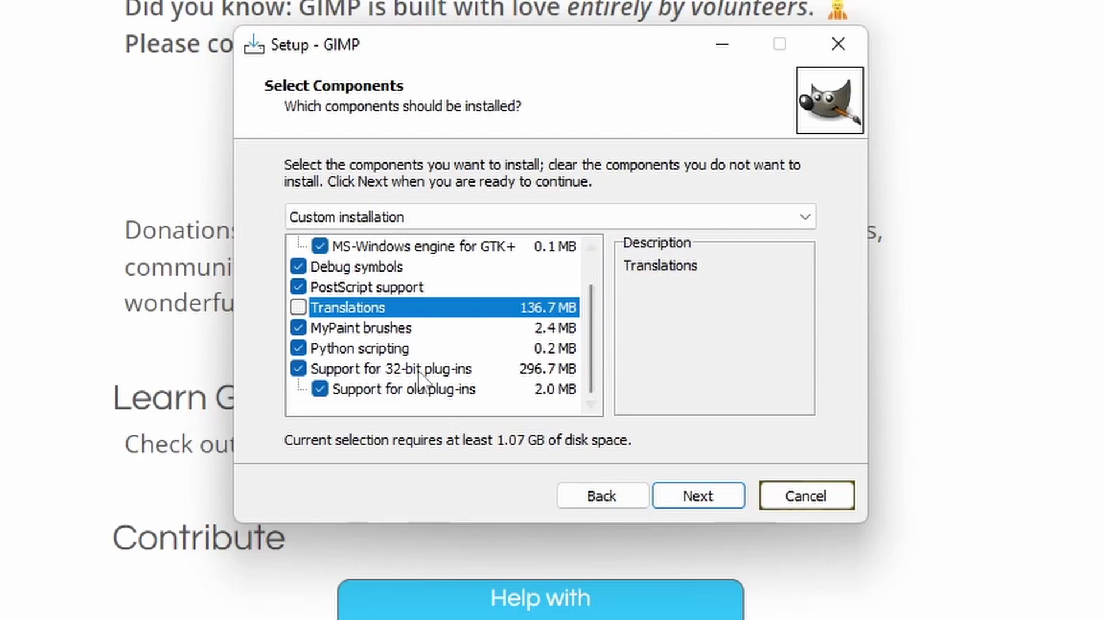
click(457, 372)
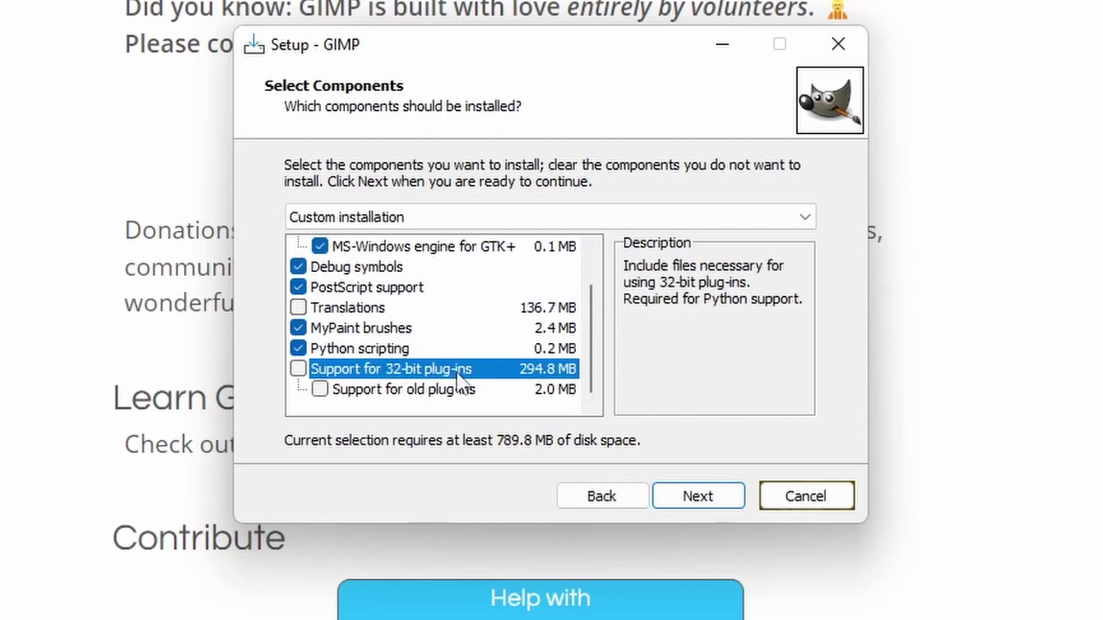
click(298, 369)
click(455, 393)
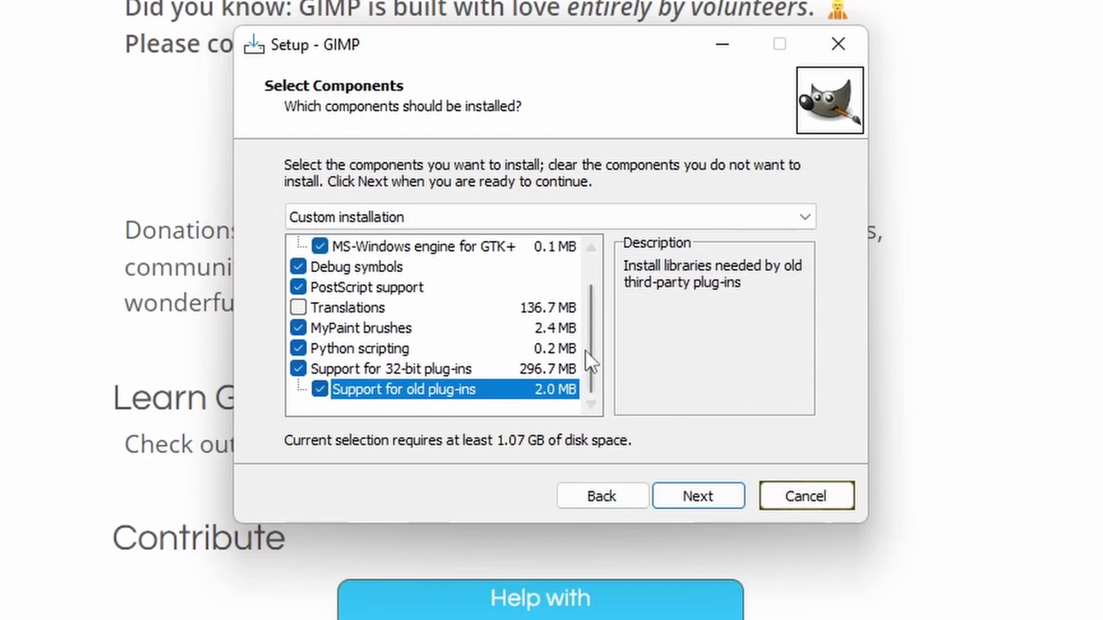
- Accept the component selection and enable creating a desktop icon as an additional setup task
scroll(591, 328, up, 1)
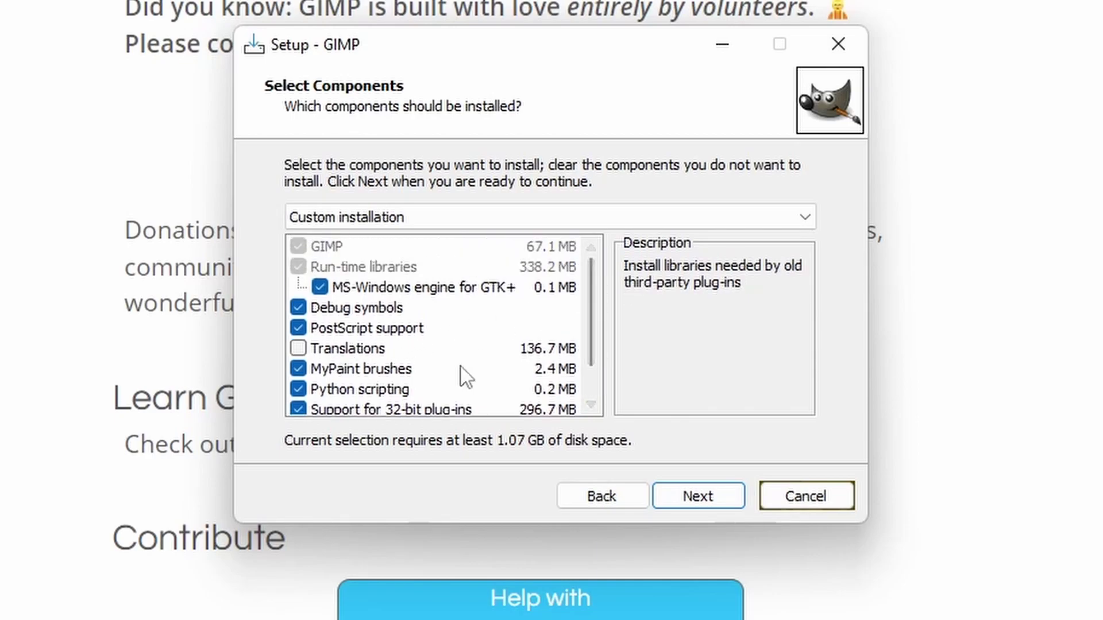
click(698, 497)
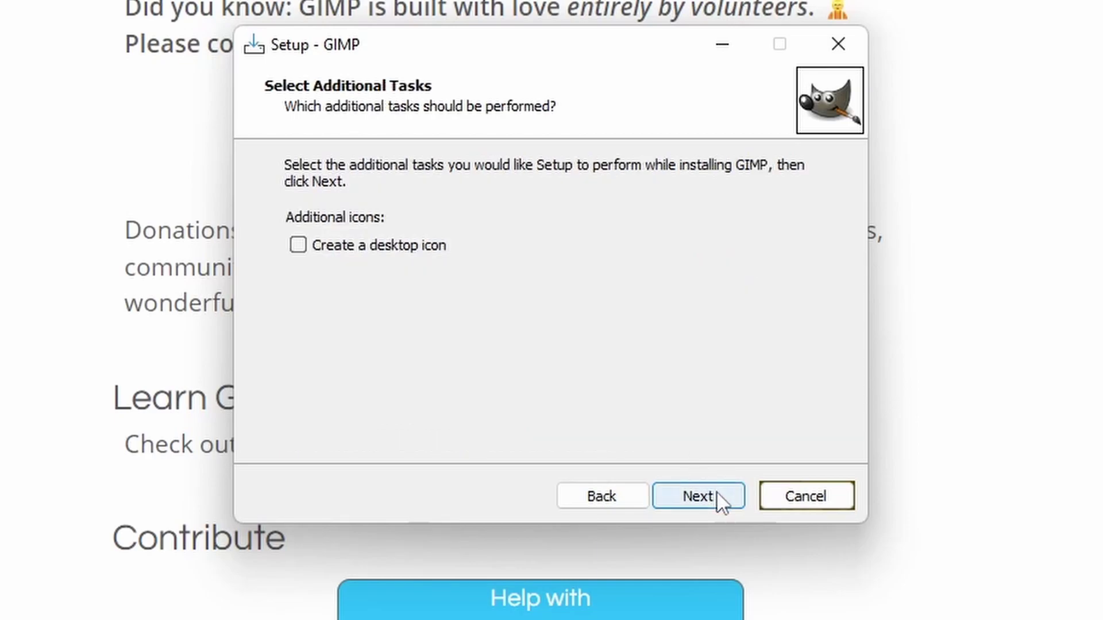
click(300, 247)
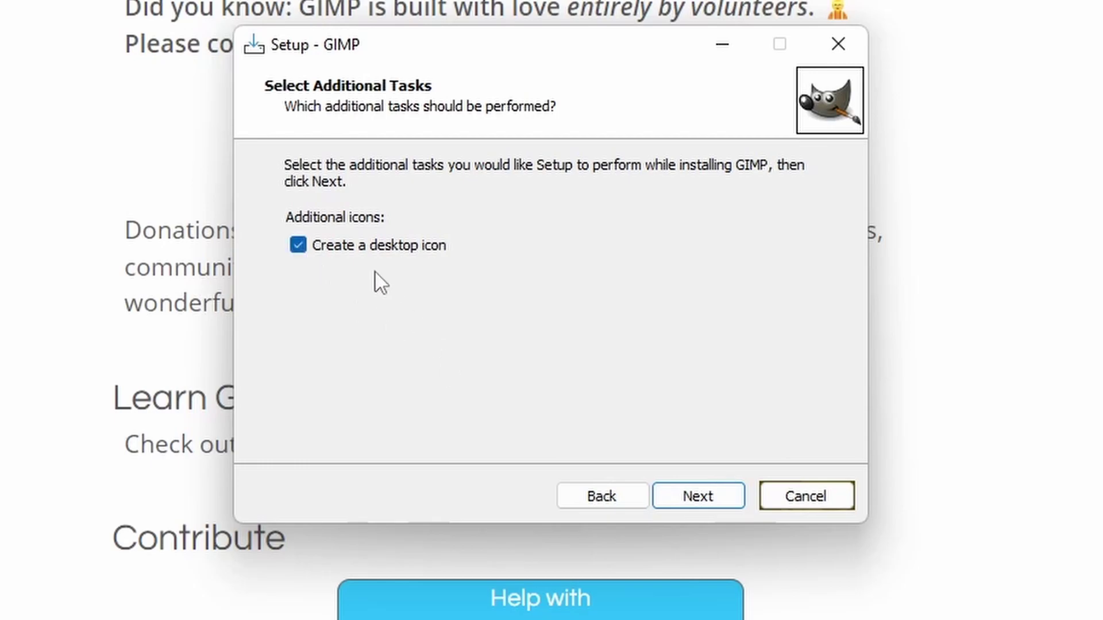
click(712, 503)
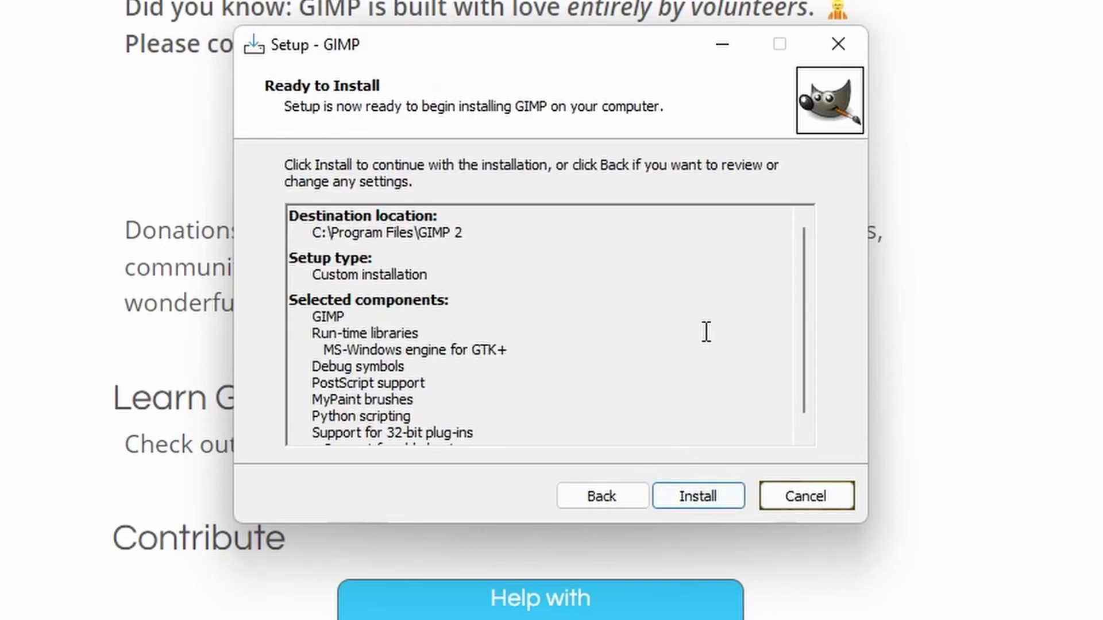
- Install GIMP with the chosen settings and exit the setup wizard once it completes
drag(807, 242, 792, 165)
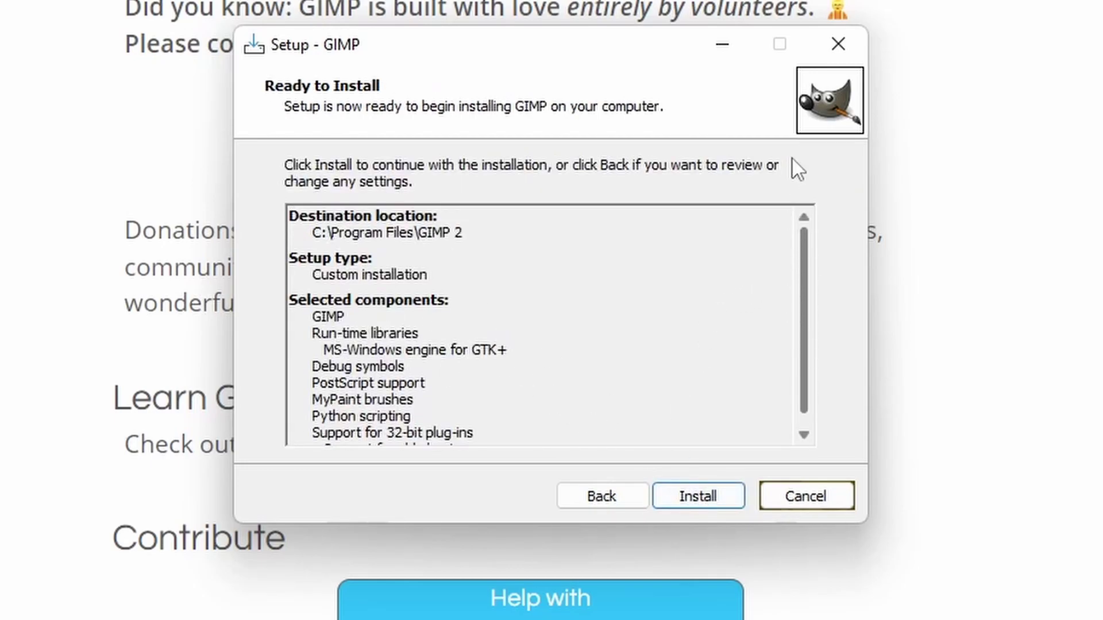
click(716, 501)
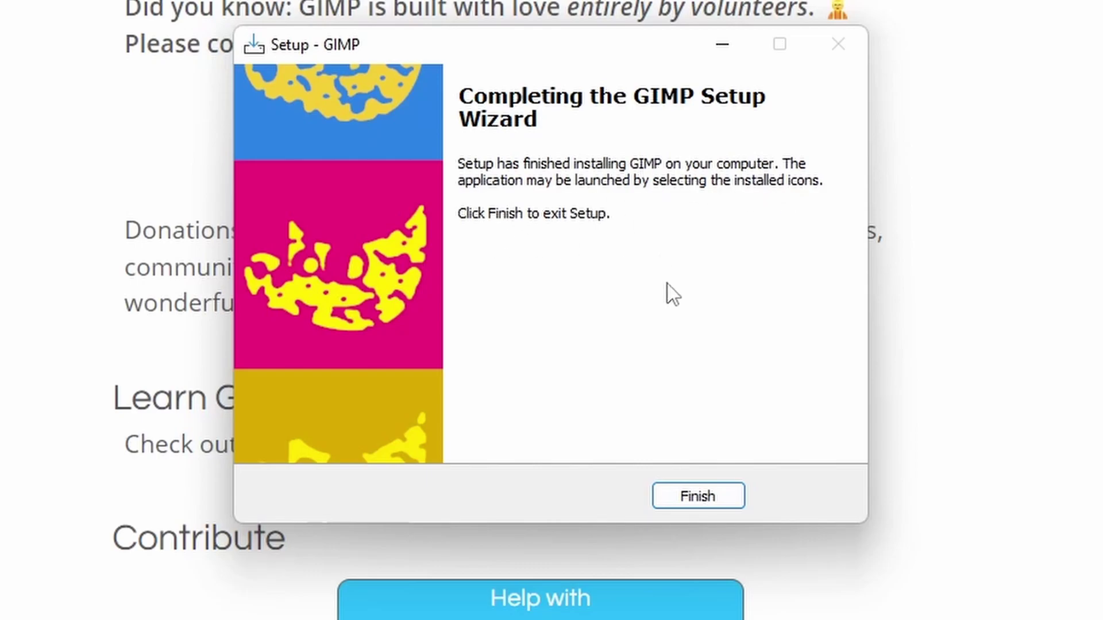
click(705, 500)
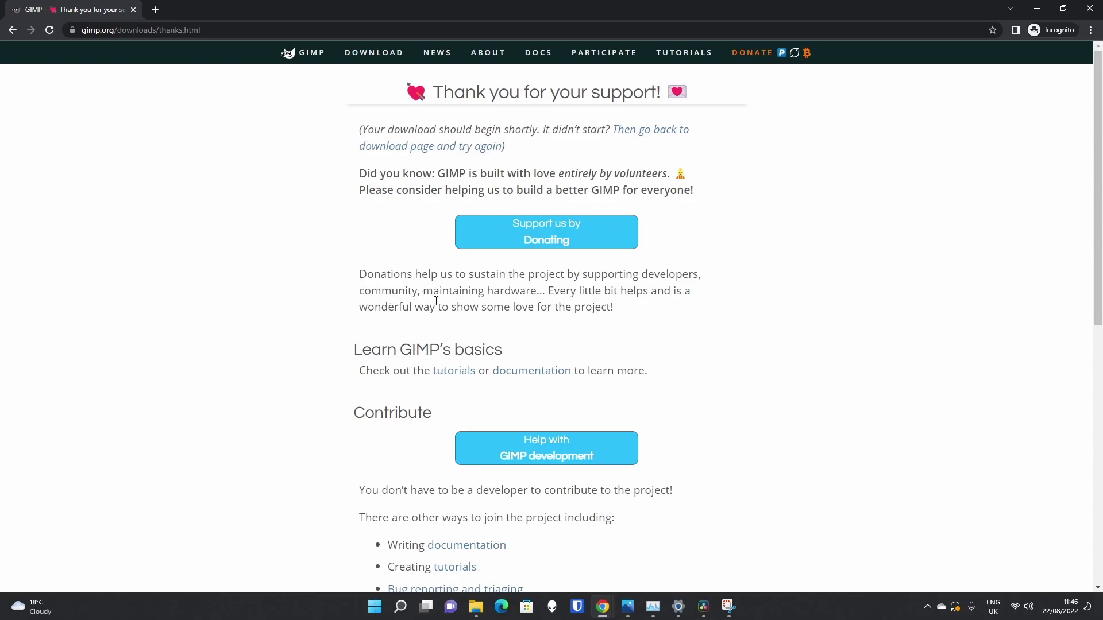
- Search Windows for "gimp" and launch the GIMP 2.10.32 app
click(376, 611)
click(470, 37)
text(gimp)
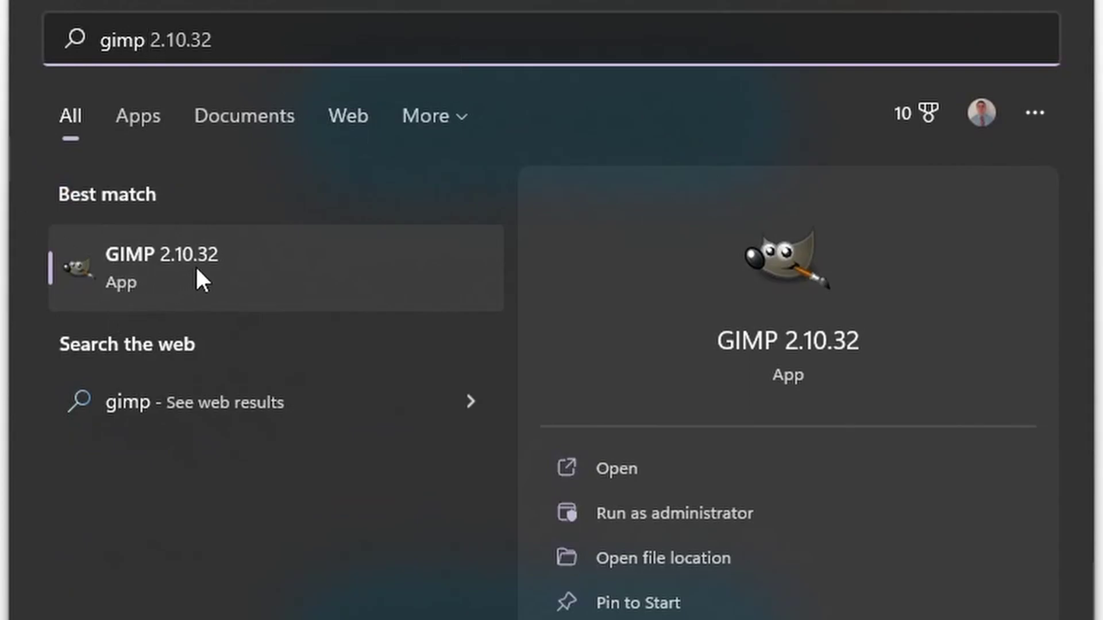
click(210, 273)
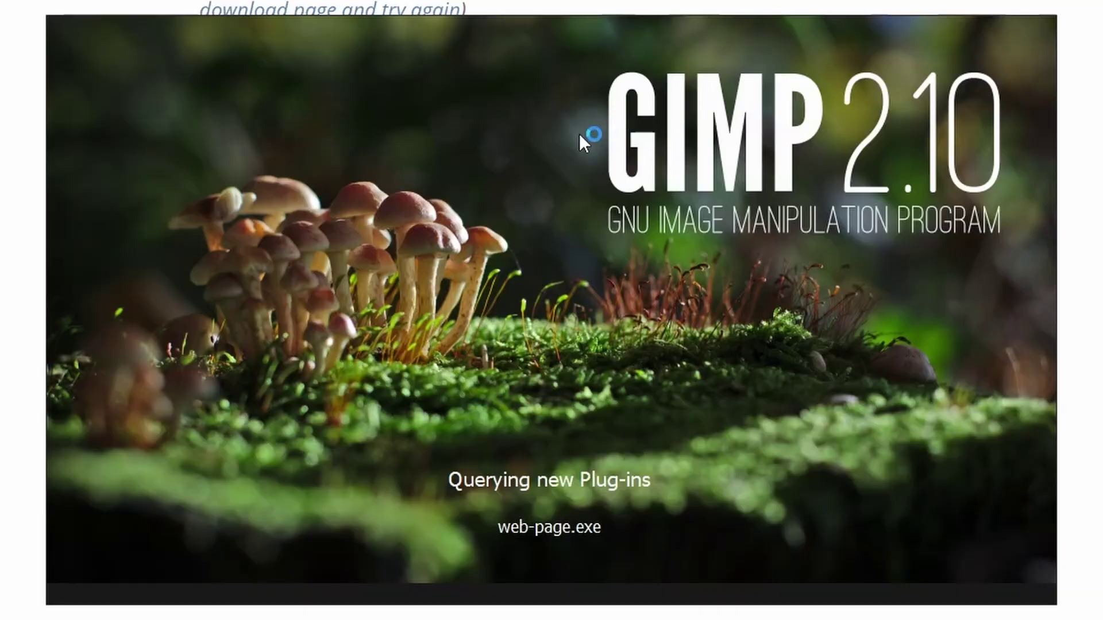